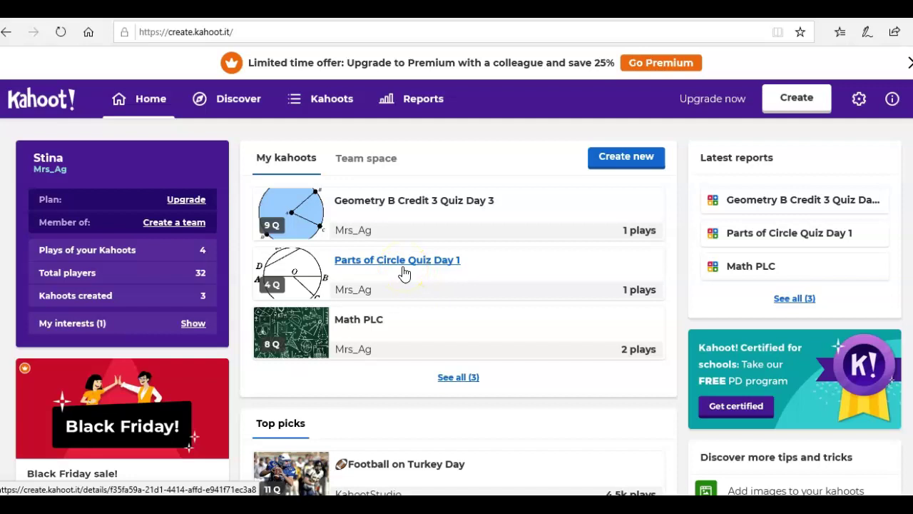
Open the Parts of Circle Quiz Day 1 kahoot and review its questions and its play and challenge options
{"action": "left_click", "coordinate": [363, 266]}
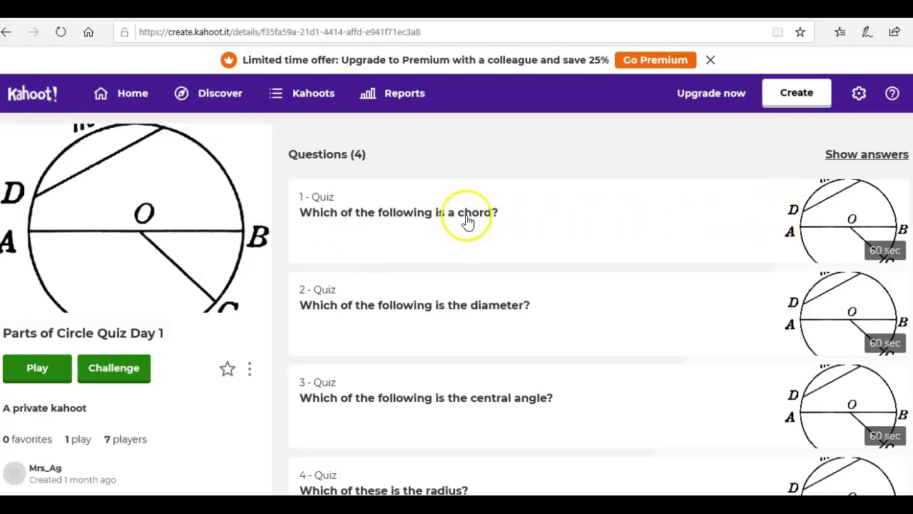
{"action": "scroll", "coordinate": [468, 222], "scroll_direction": "down", "scroll_amount": 1}
{"action": "scroll", "coordinate": [453, 346], "scroll_direction": "up", "scroll_amount": 1}
{"action": "left_click", "coordinate": [135, 373]}
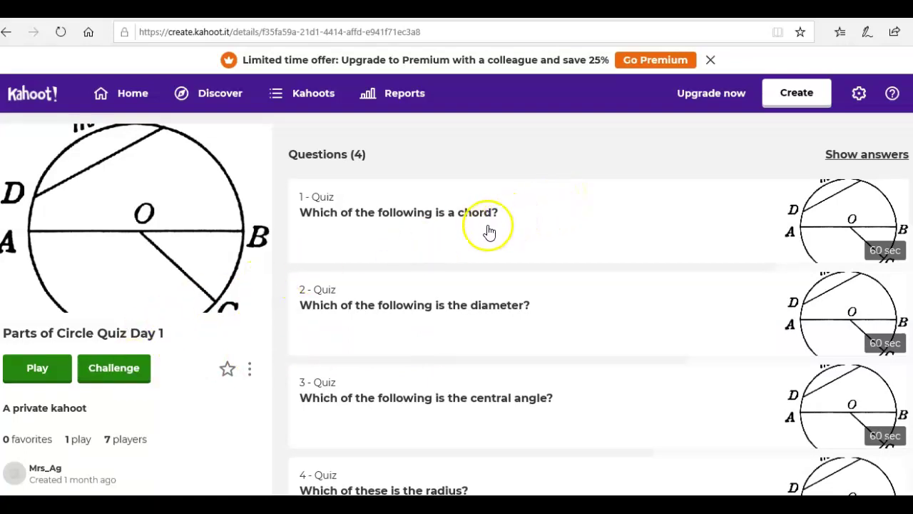
{"action": "left_click", "coordinate": [44, 382]}
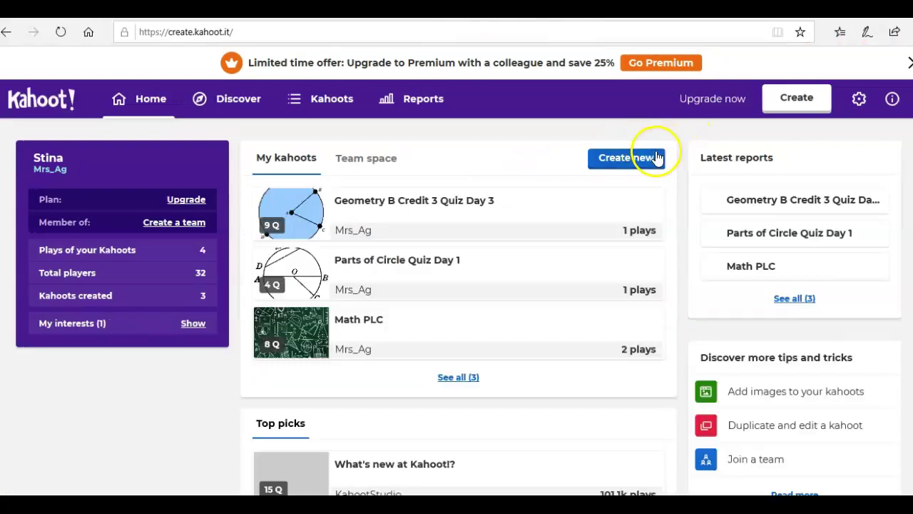
Start a new blank kahoot after looking through the available templates
{"action": "left_click", "coordinate": [641, 157]}
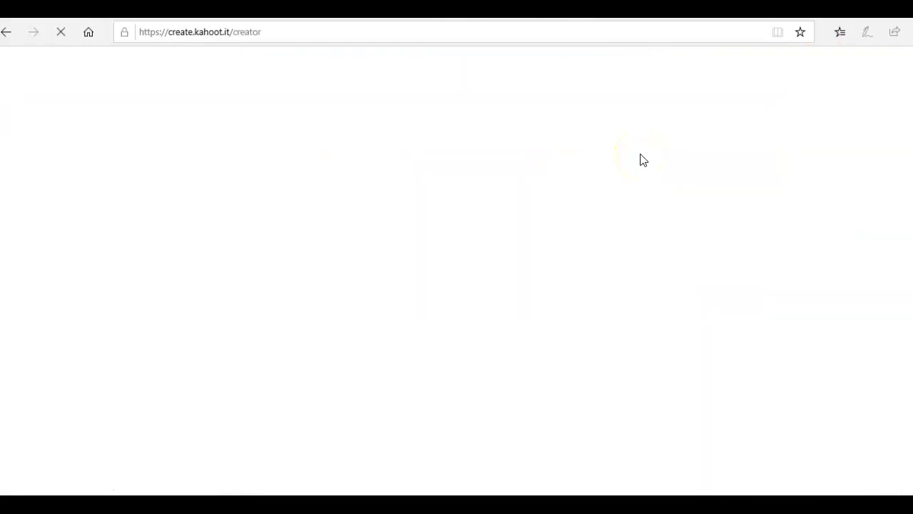
{"action": "left_click", "coordinate": [635, 160]}
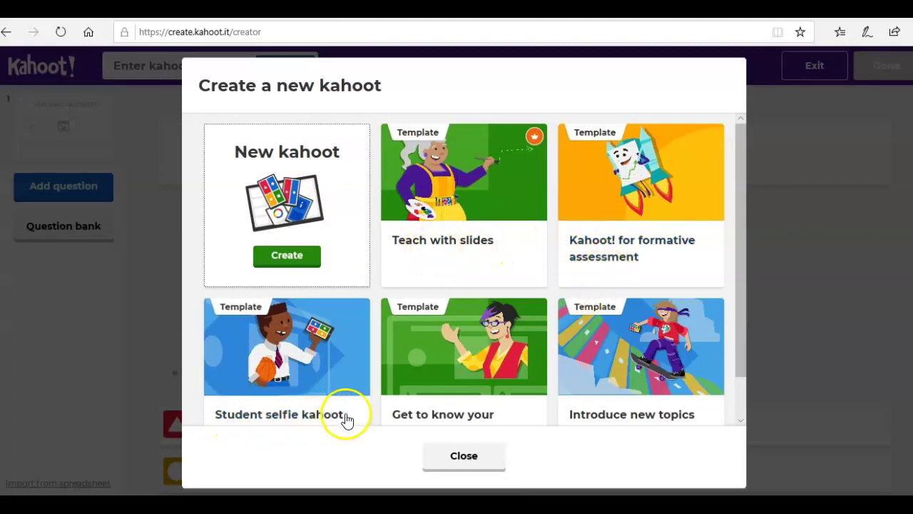
{"action": "scroll", "coordinate": [501, 394], "scroll_direction": "down", "scroll_amount": 1}
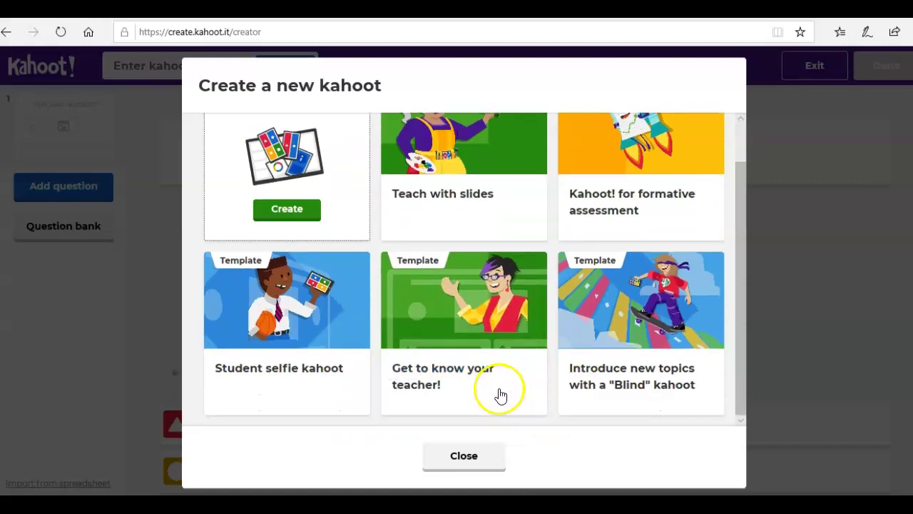
{"action": "scroll", "coordinate": [614, 369], "scroll_direction": "up", "scroll_amount": 1}
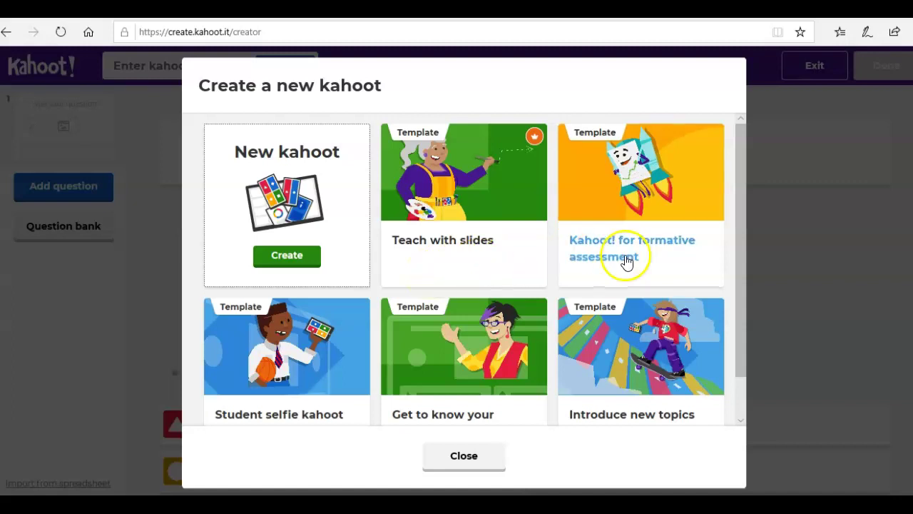
{"action": "left_click", "coordinate": [288, 259]}
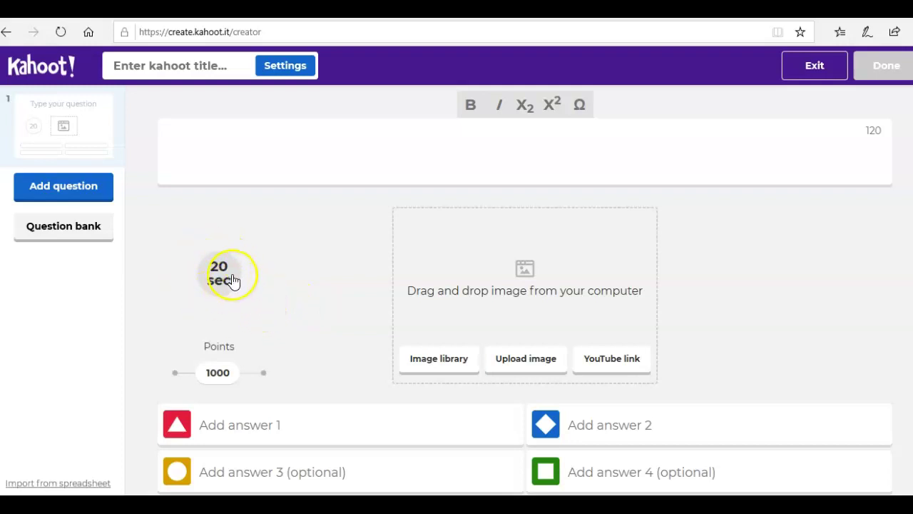
Set the first question's time limit to 30 seconds
{"action": "left_click", "coordinate": [228, 278]}
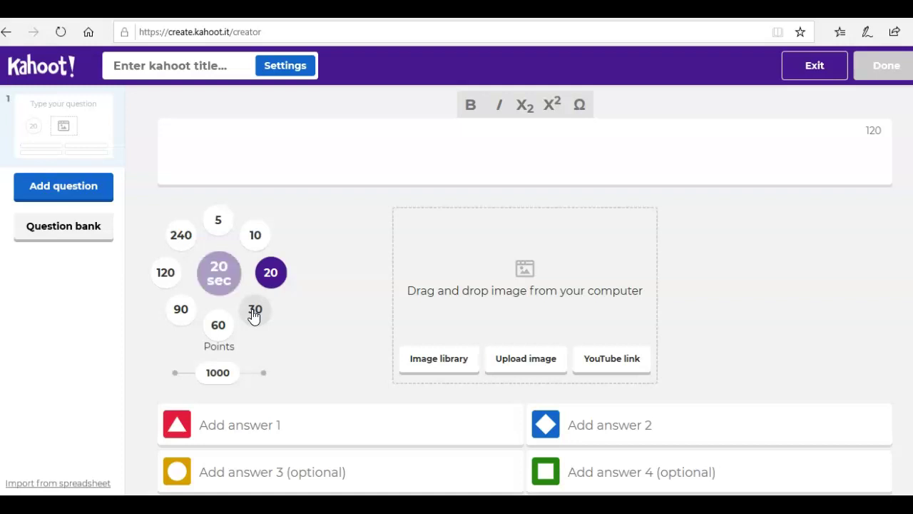
{"action": "left_click", "coordinate": [254, 313]}
{"action": "left_click", "coordinate": [223, 282]}
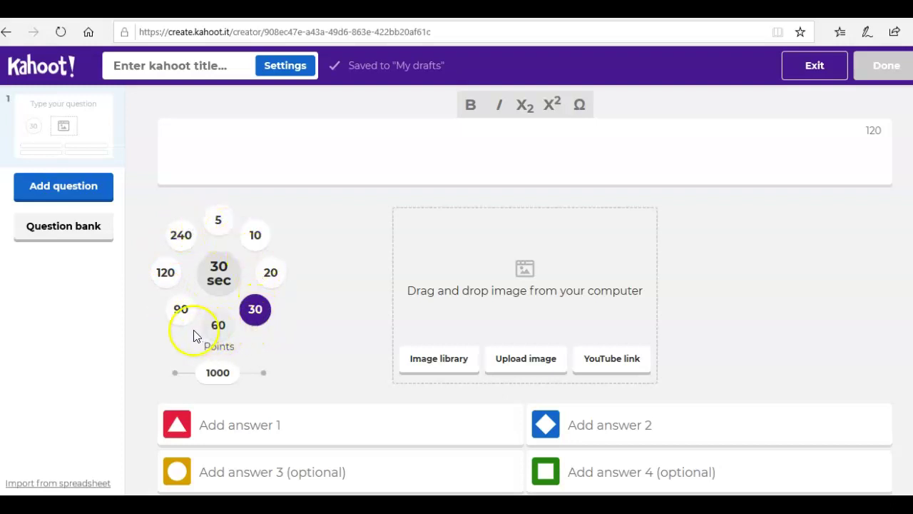
Enter "What is my favorite color?" as the first question, correcting the spelling of "favorite"
{"action": "left_click", "coordinate": [247, 150]}
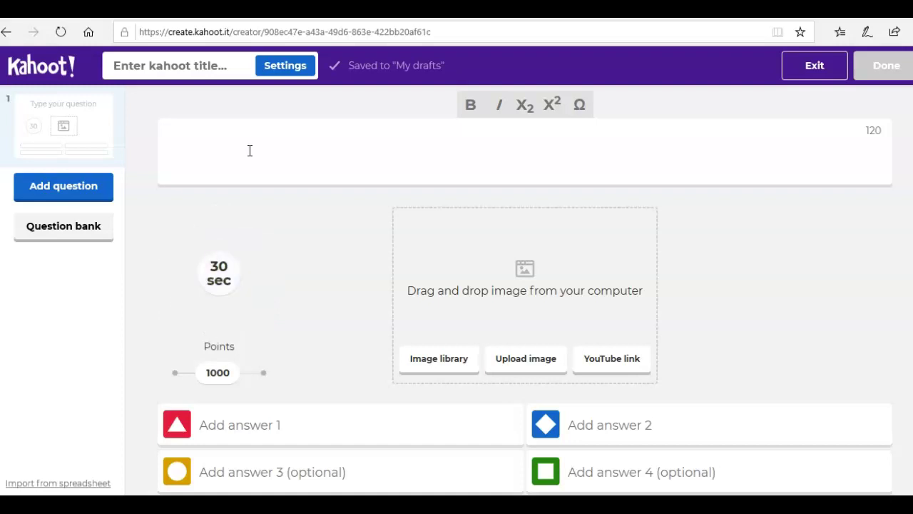
{"action": "type", "text": "What is my "}
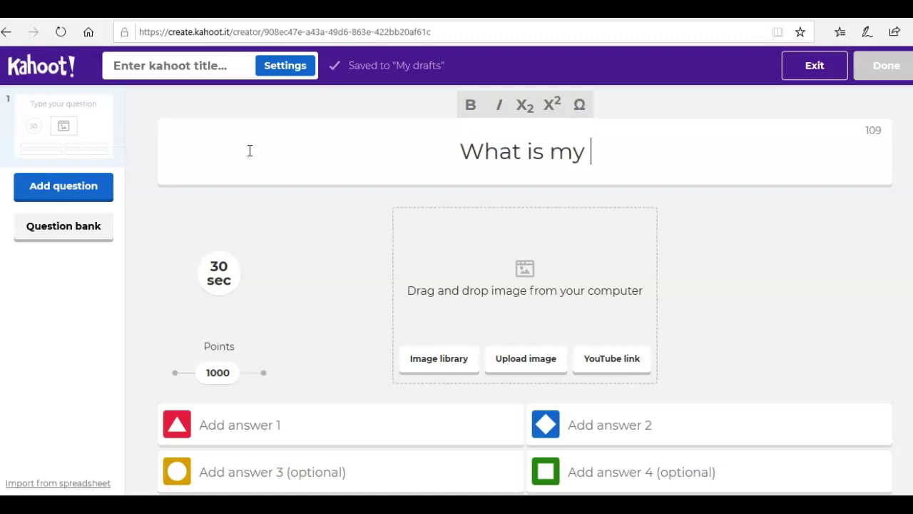
{"action": "type", "text": "favorit"}
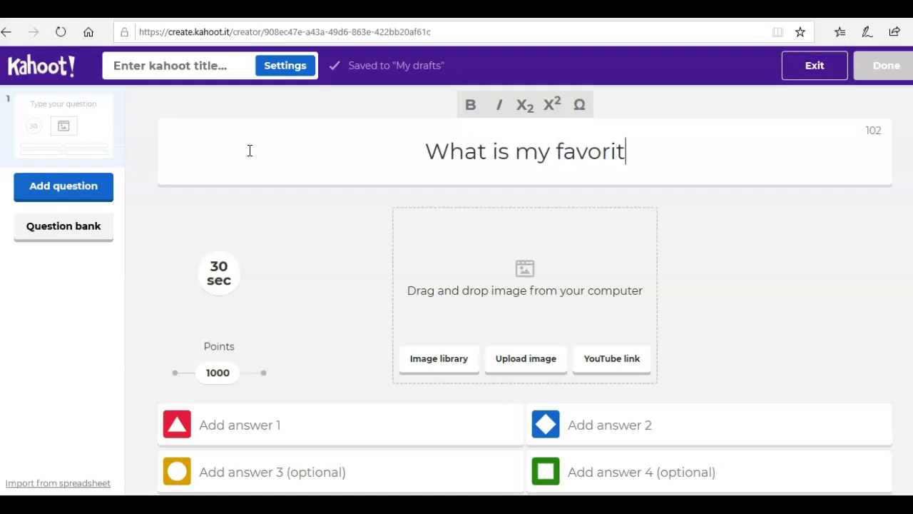
{"action": "type", "text": " color?"}
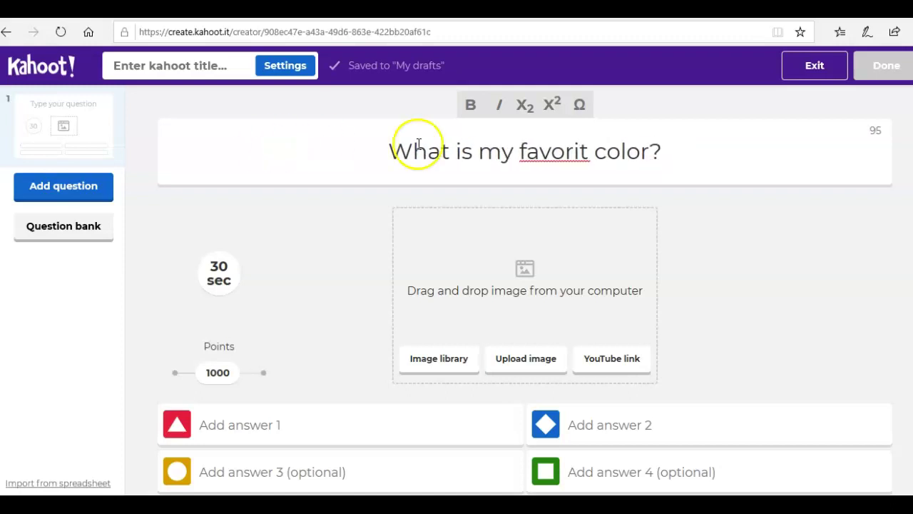
{"action": "right_click", "coordinate": [565, 156]}
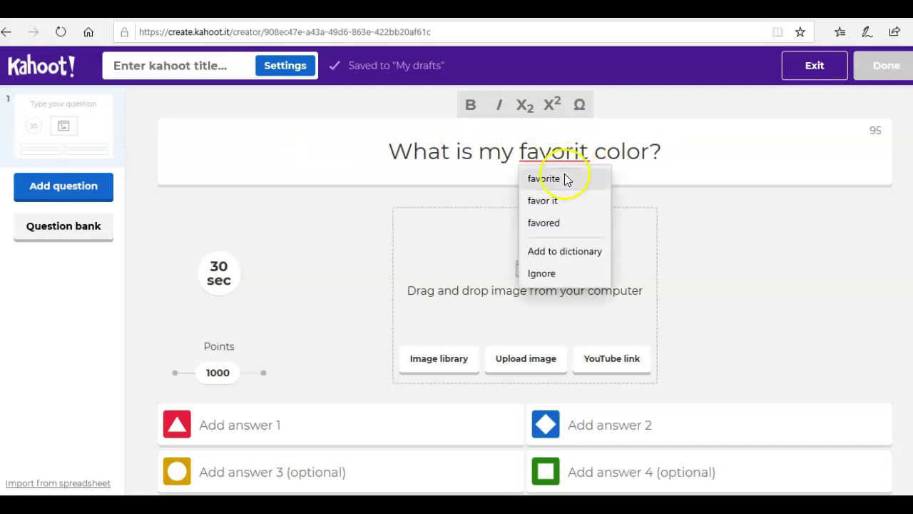
{"action": "left_click", "coordinate": [565, 179]}
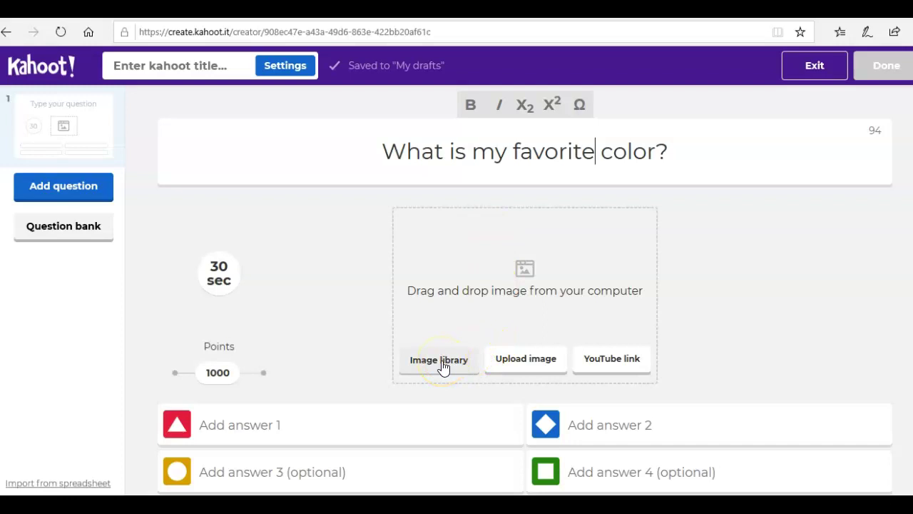
{"action": "left_click", "coordinate": [526, 371]}
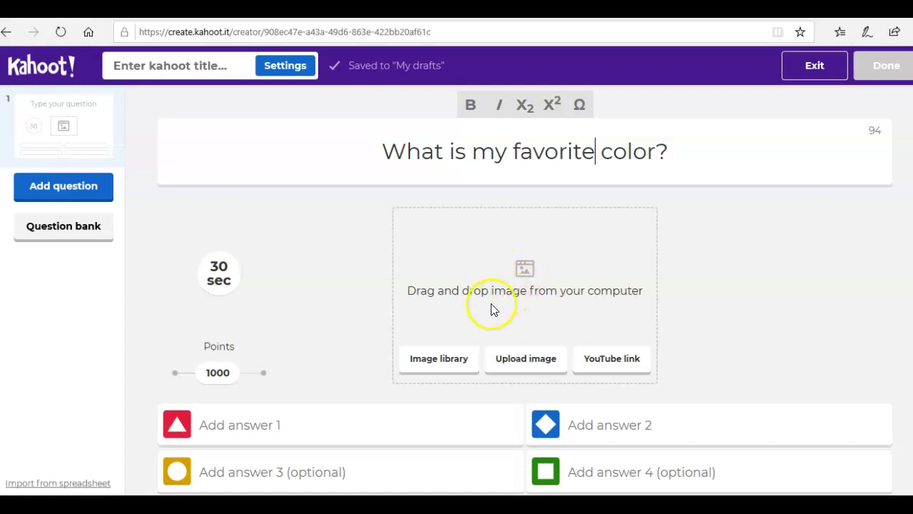
Fill in the four answer choices in order as Red, Green, Blue and Orange
{"action": "left_click", "coordinate": [360, 423]}
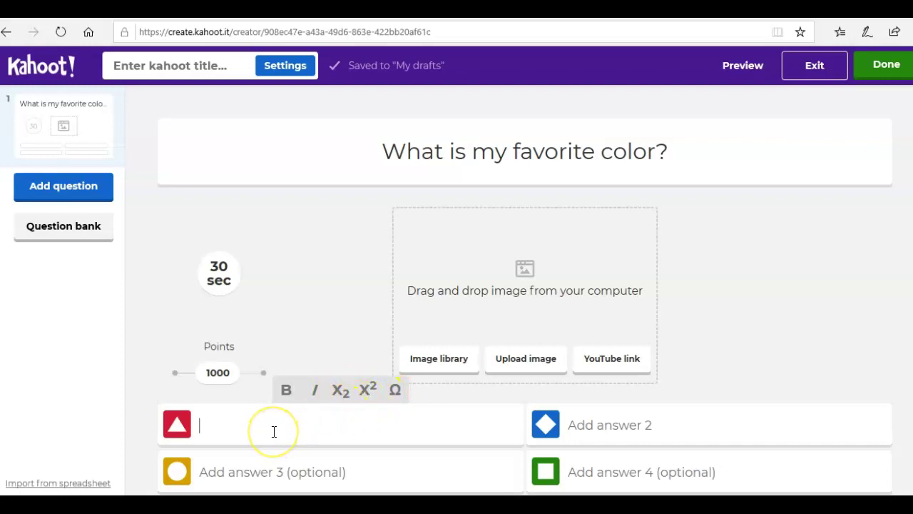
{"action": "type", "text": "Red"}
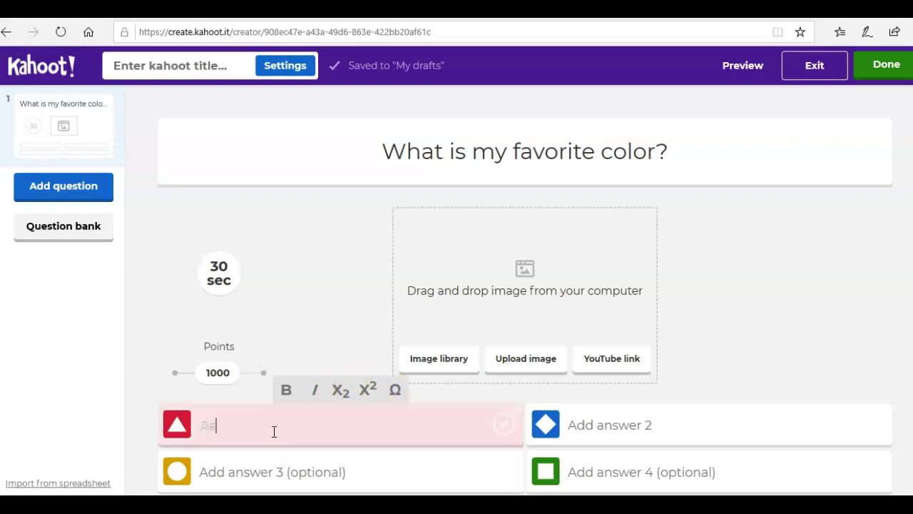
{"action": "left_click", "coordinate": [635, 430]}
{"action": "type", "text": "Green"}
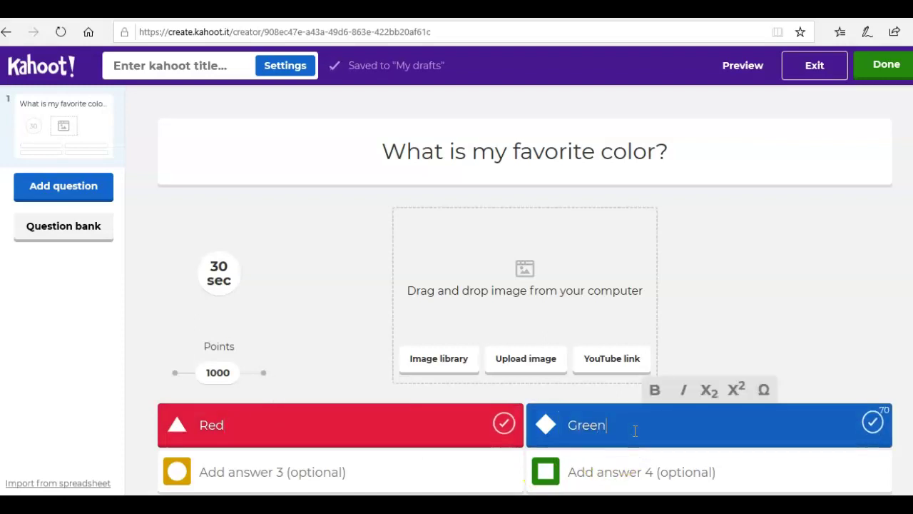
{"action": "left_click", "coordinate": [394, 479]}
{"action": "type", "text": "Blue"}
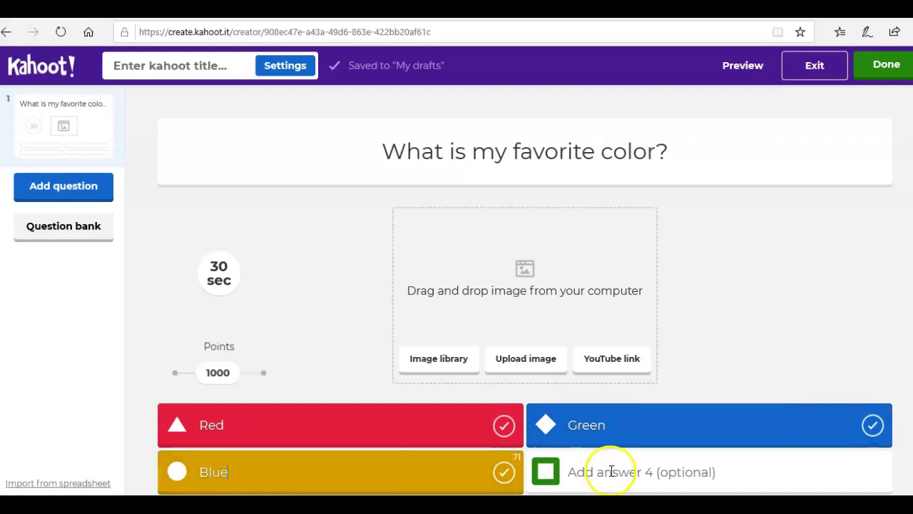
{"action": "left_click", "coordinate": [612, 471]}
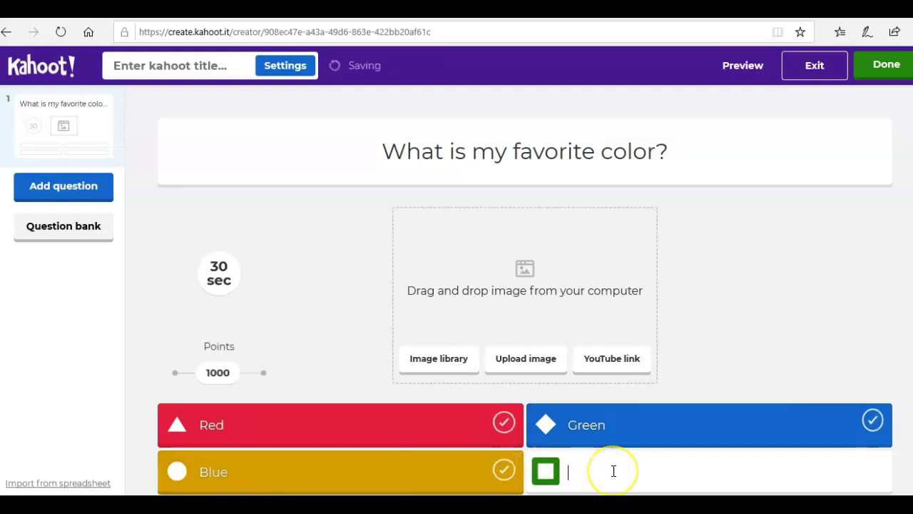
{"action": "type", "text": "Orange"}
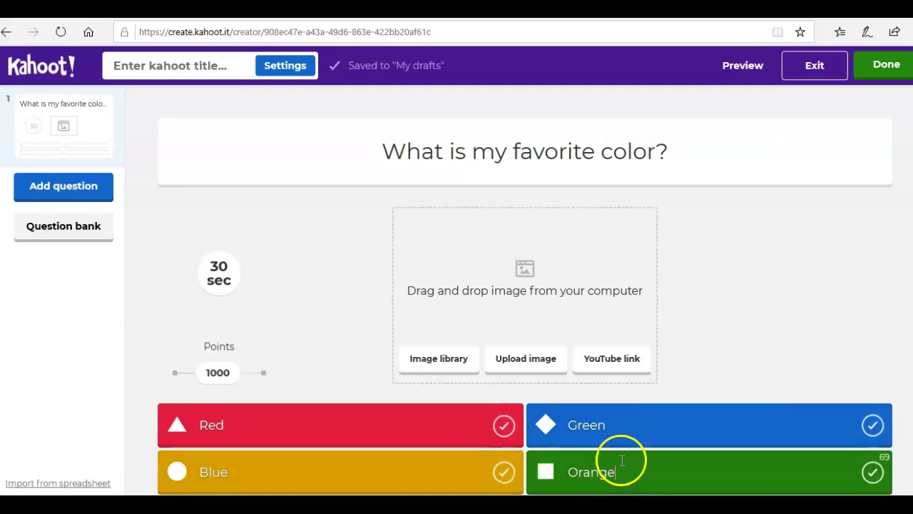
Mark Red as the correct answer to the favorite color question
{"action": "left_click", "coordinate": [626, 464]}
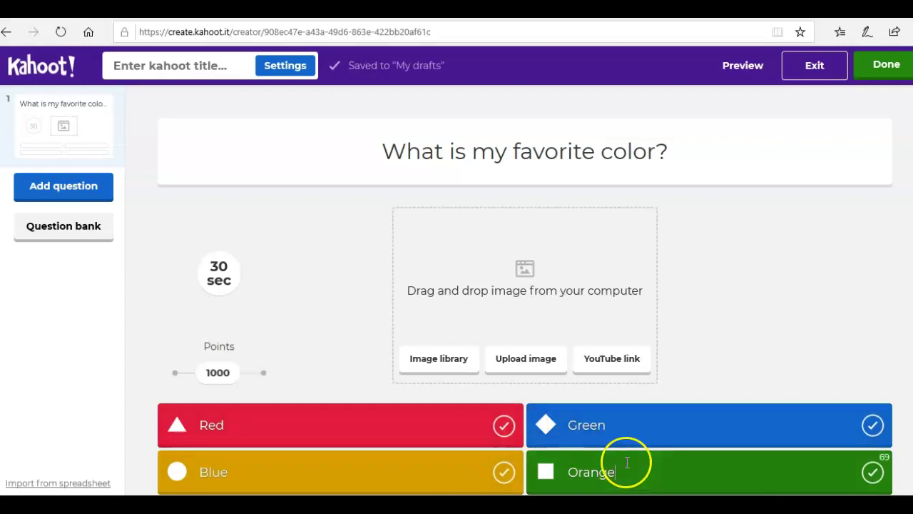
{"action": "left_click", "coordinate": [622, 463]}
{"action": "left_click", "coordinate": [578, 427]}
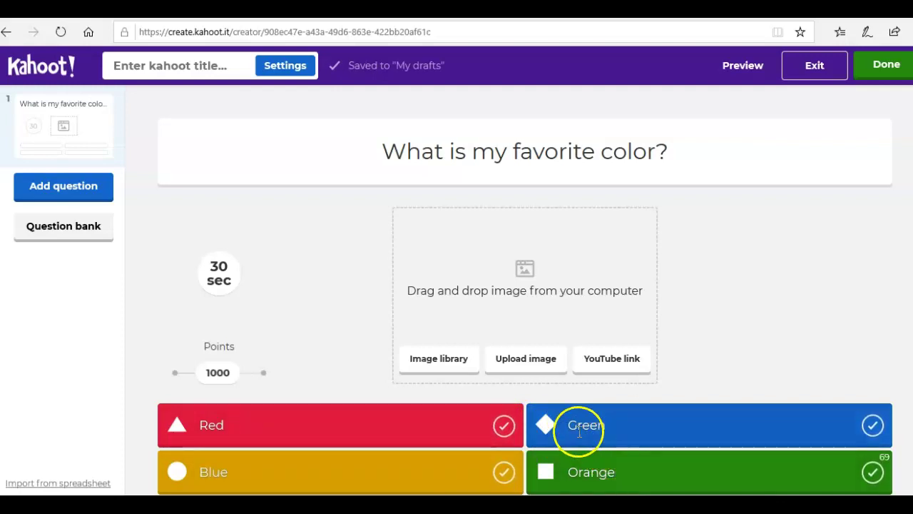
{"action": "left_click", "coordinate": [504, 428]}
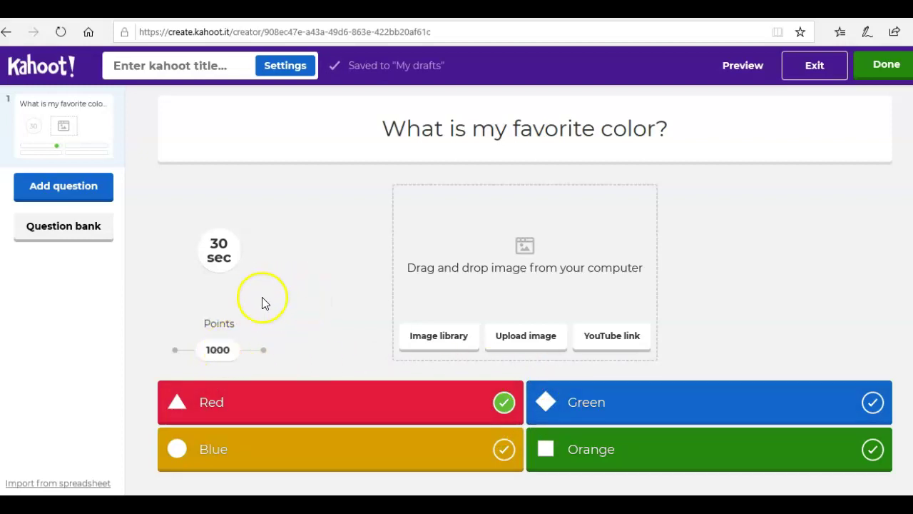
Add a second question of the True or false type to the kahoot
{"action": "left_click", "coordinate": [60, 199]}
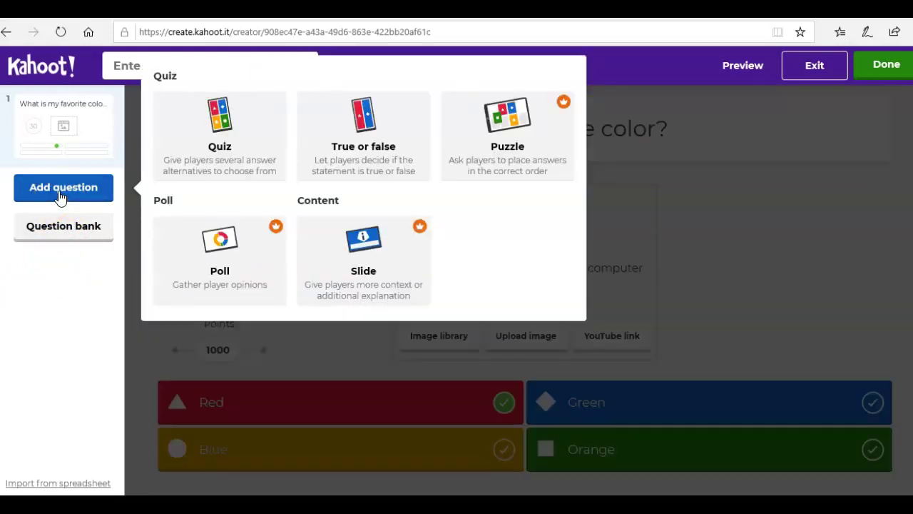
{"action": "left_click", "coordinate": [232, 152]}
{"action": "left_click", "coordinate": [360, 148]}
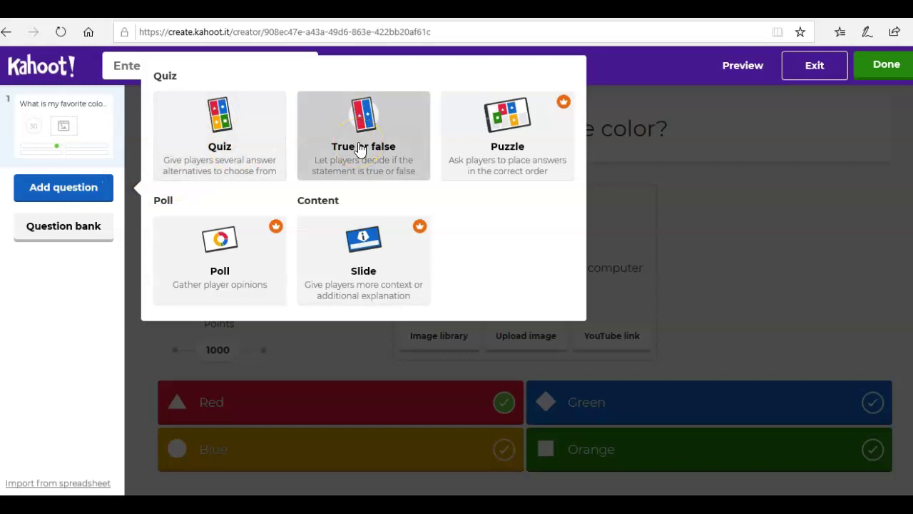
{"action": "left_click", "coordinate": [357, 168]}
Enter a question asking whether the given surname is the teacher's name, and mark True as the correct answer
{"action": "left_click", "coordinate": [399, 153]}
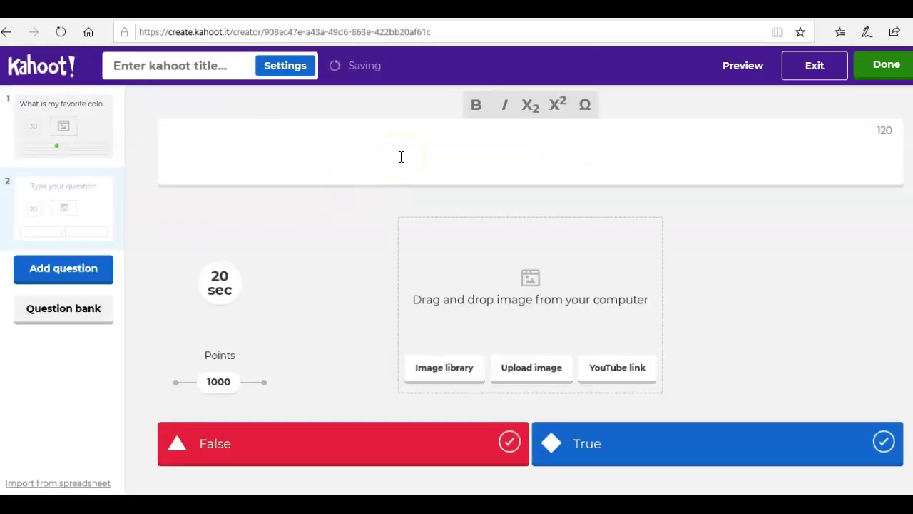
{"action": "type", "text": "Is my name Mrs. Agrazsanchez?"}
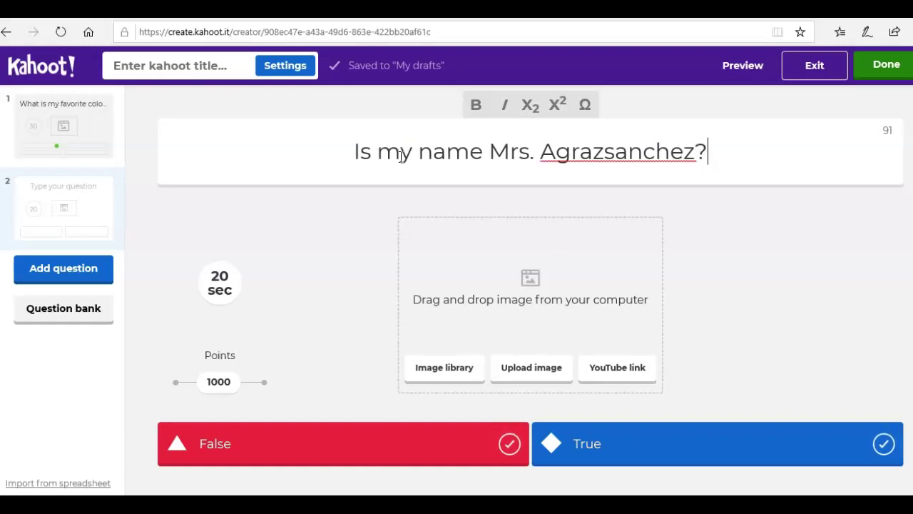
{"action": "left_click", "coordinate": [884, 443]}
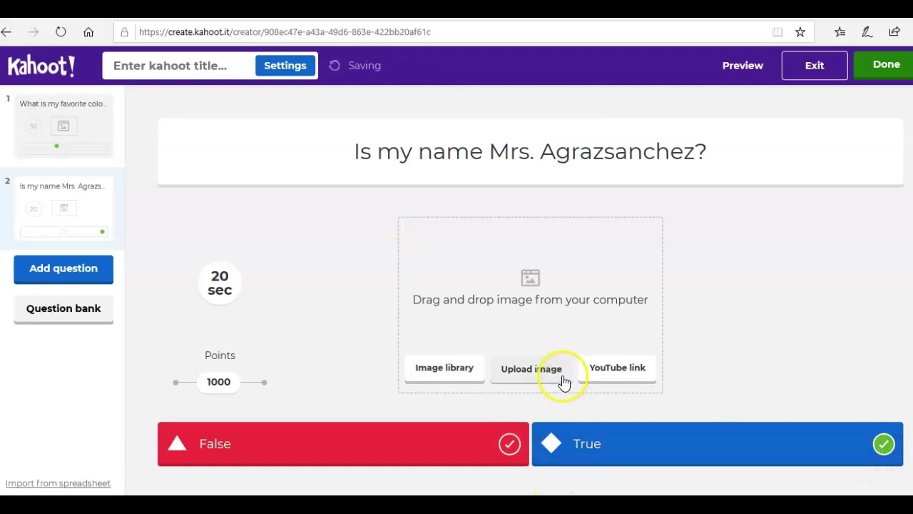
{"action": "left_click", "coordinate": [885, 444]}
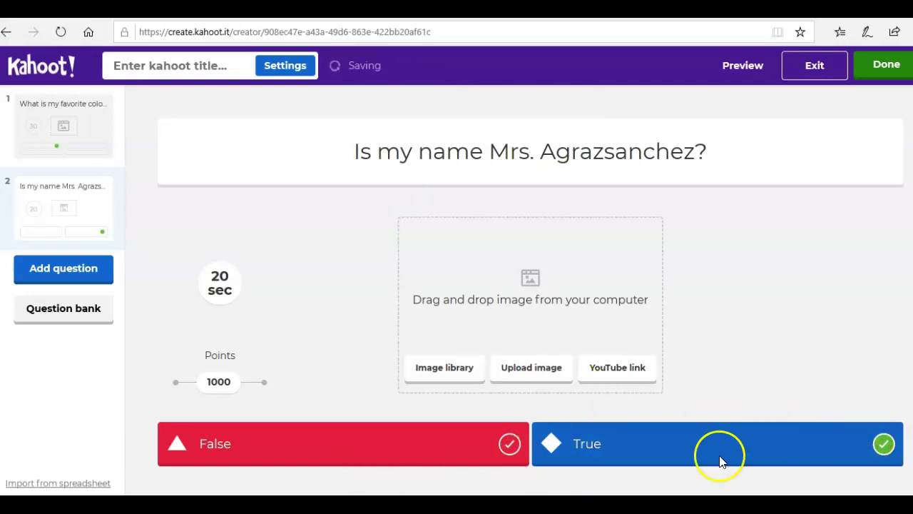
View the question types available for another question and close the selection without adding one
{"action": "left_click", "coordinate": [79, 280]}
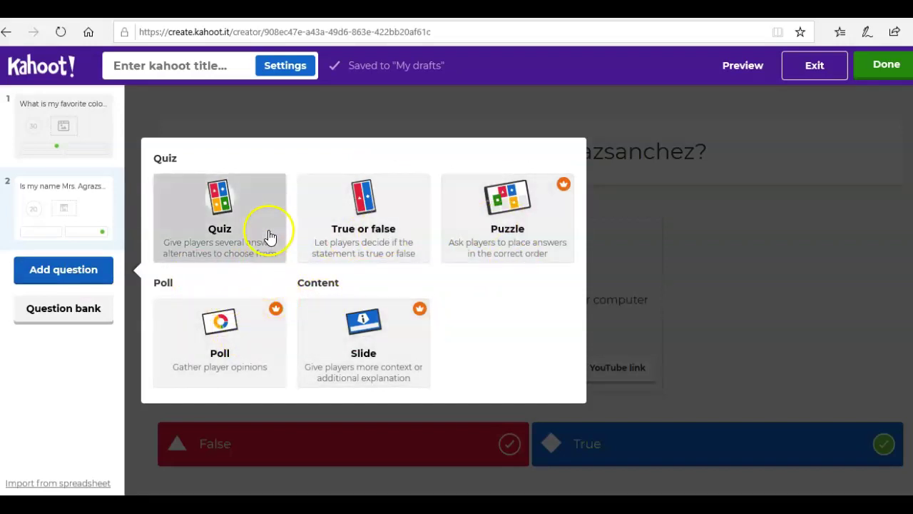
{"action": "left_click", "coordinate": [763, 260]}
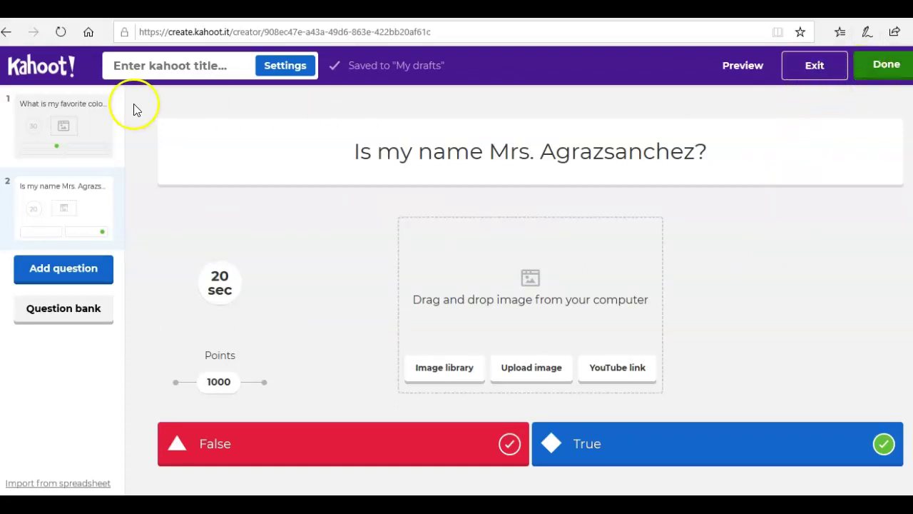
View the kahoot summary settings and the spreadsheet import instructions, closing both without making changes
{"action": "left_click", "coordinate": [154, 68]}
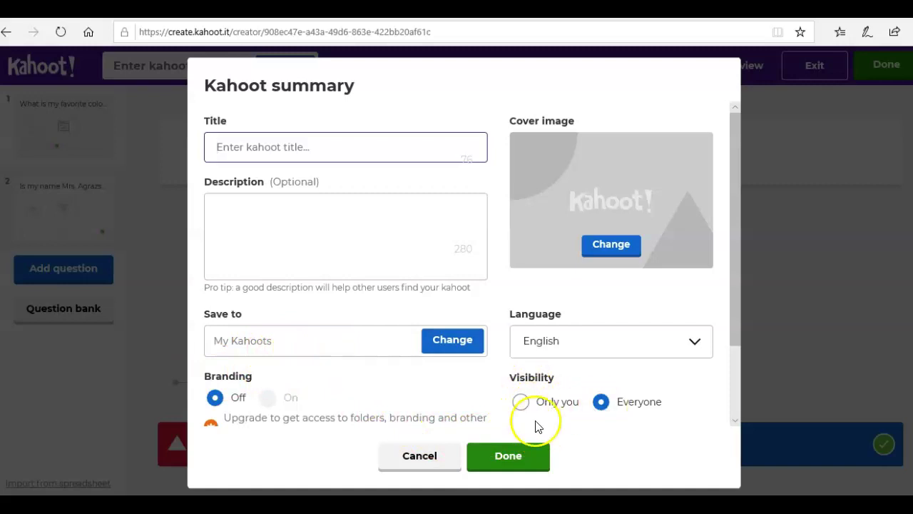
{"action": "left_click", "coordinate": [419, 456]}
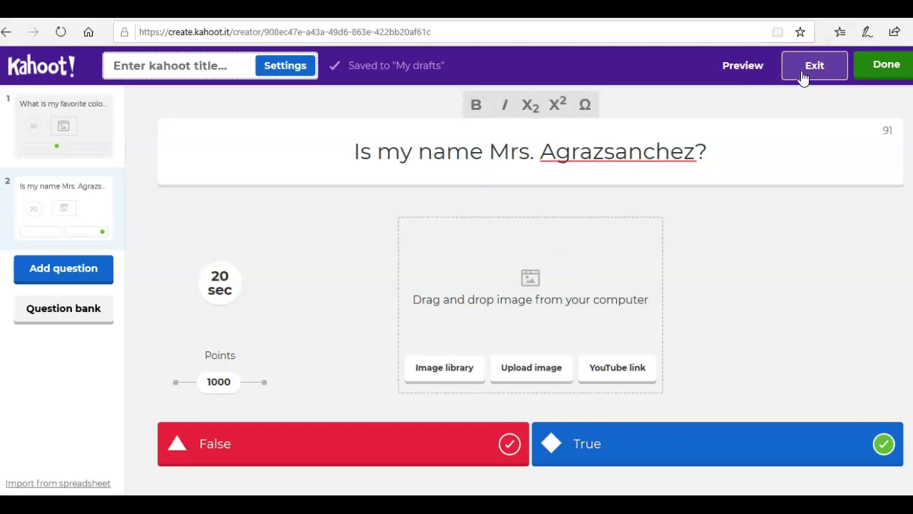
{"action": "left_click", "coordinate": [30, 486]}
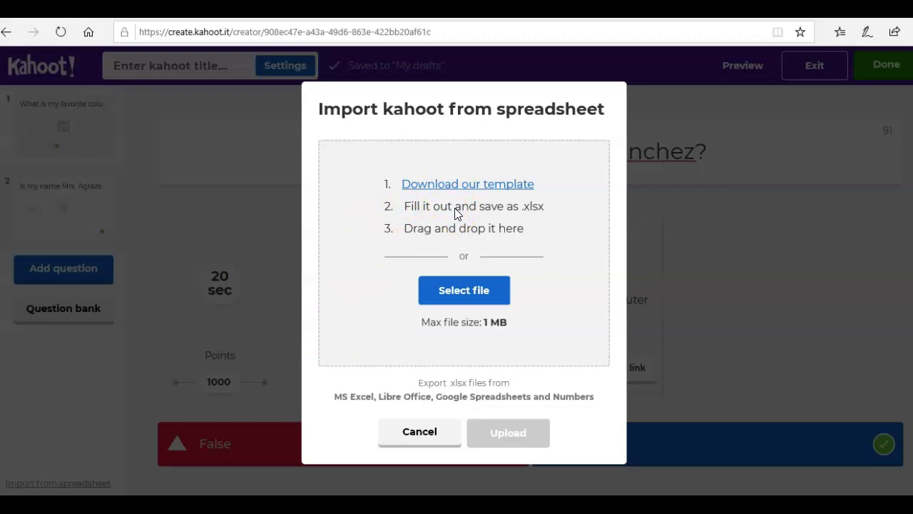
{"action": "left_click", "coordinate": [428, 435]}
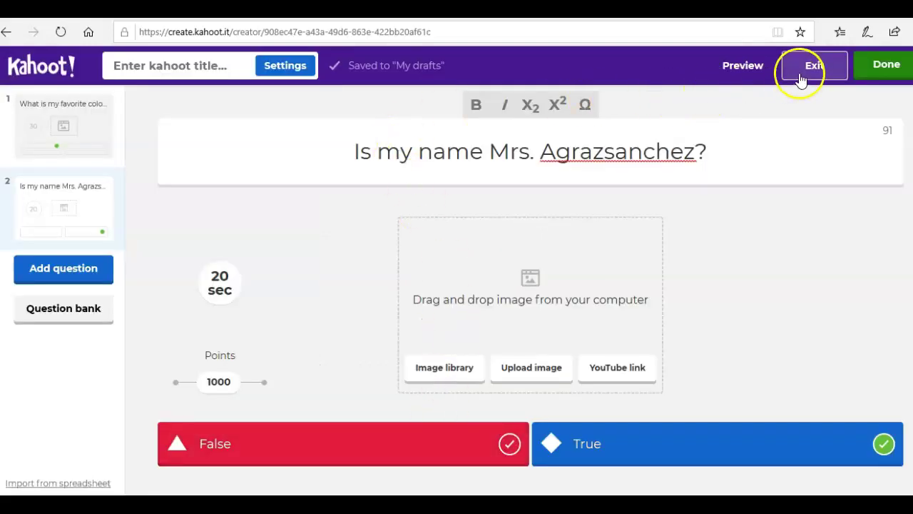
Exit the quiz editor and look through the saved quizzes in My Kahoots
{"action": "left_click", "coordinate": [796, 76]}
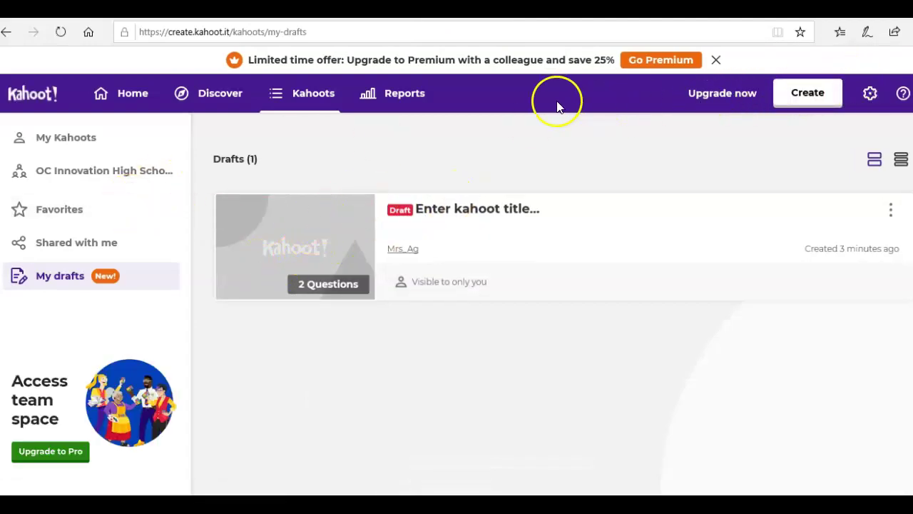
{"action": "left_click", "coordinate": [63, 143]}
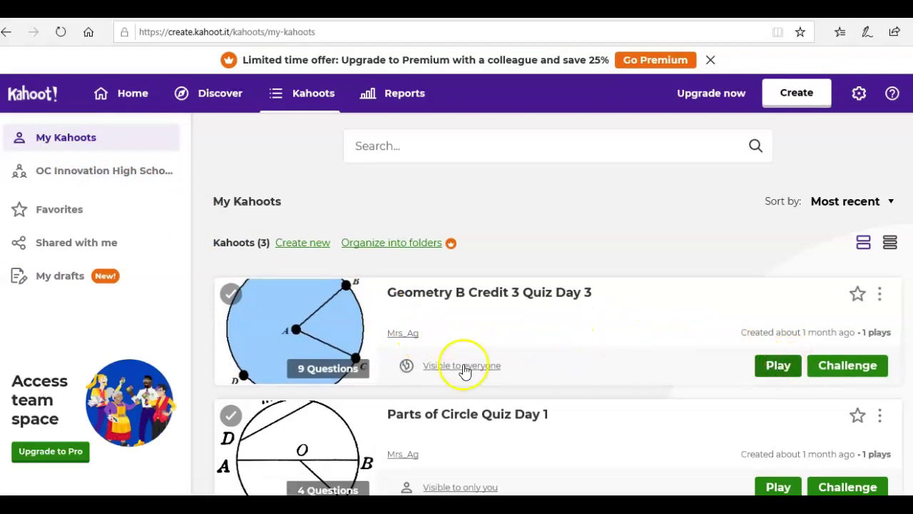
{"action": "scroll", "coordinate": [410, 364], "scroll_direction": "down", "scroll_amount": 2}
{"action": "scroll", "coordinate": [487, 214], "scroll_direction": "down", "scroll_amount": 1}
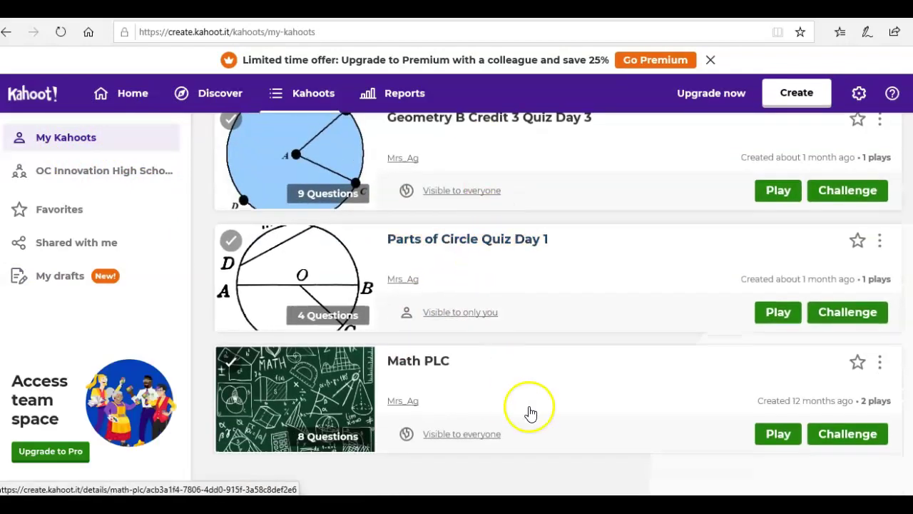
{"action": "scroll", "coordinate": [529, 414], "scroll_direction": "up", "scroll_amount": 2}
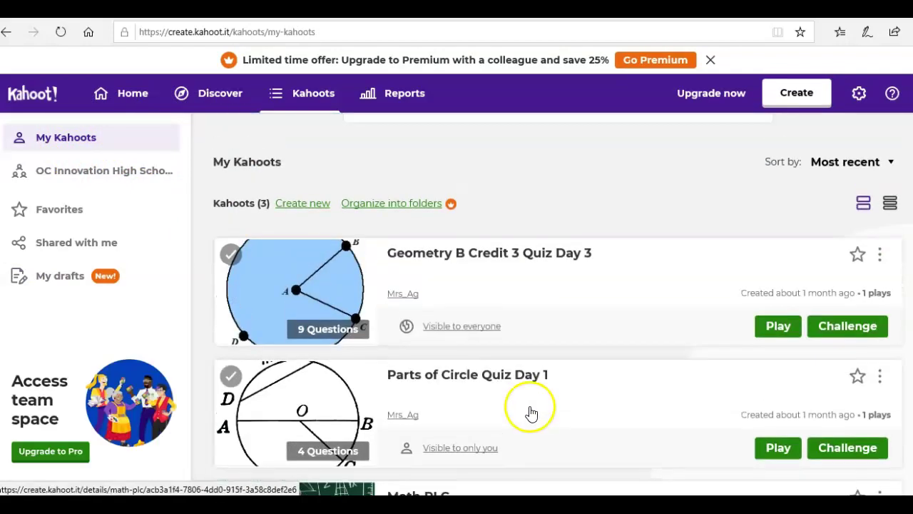
Launch Geometry B Credit 3 Quiz Day 3 for live play, and return from the join introduction to the game mode selection
{"action": "left_click", "coordinate": [771, 334]}
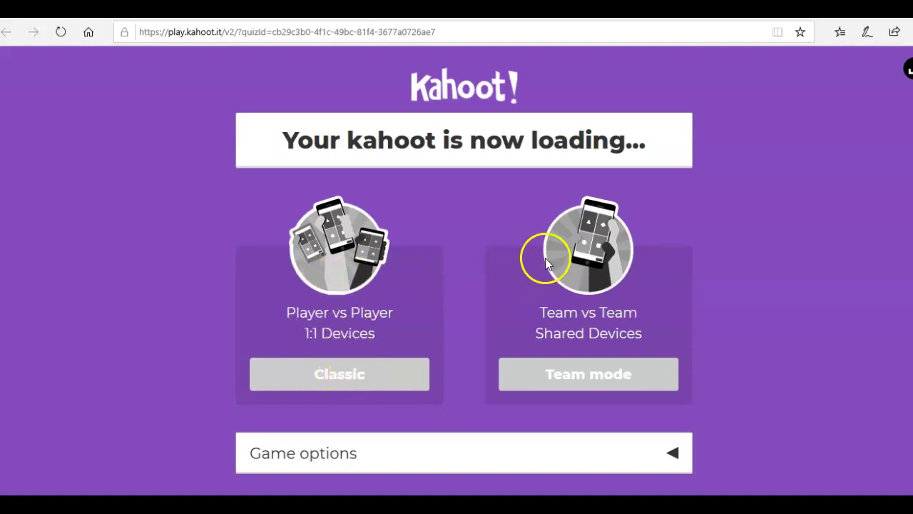
{"action": "scroll", "coordinate": [485, 214], "scroll_direction": "down", "scroll_amount": 1}
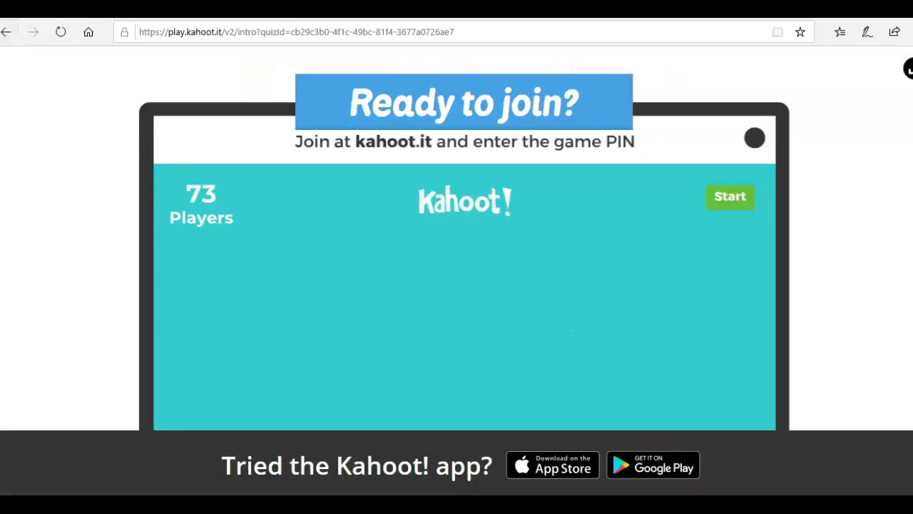
{"action": "left_click", "coordinate": [7, 31]}
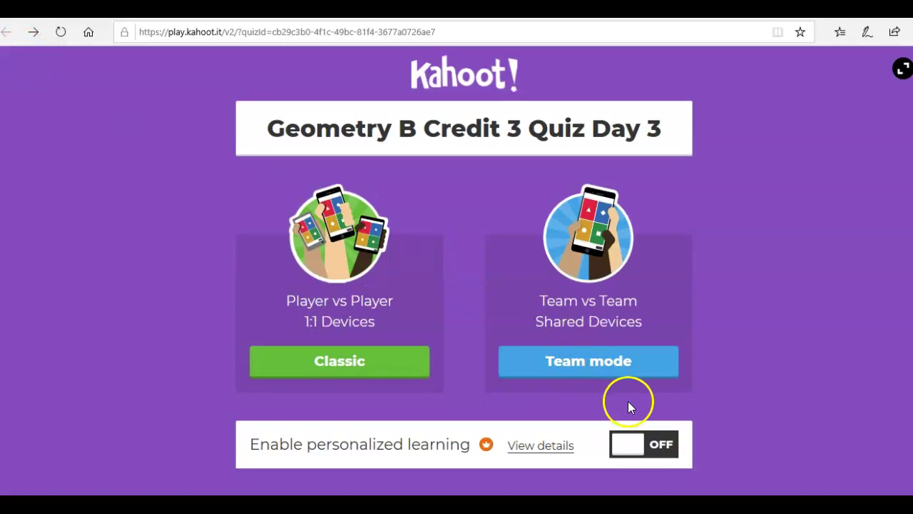
Examine the game options for the quiz, including the lobby music choices, randomization, 2 Step Join and automatic question settings
{"action": "scroll", "coordinate": [618, 433], "scroll_direction": "down", "scroll_amount": 1}
{"action": "left_click", "coordinate": [677, 469]}
{"action": "scroll", "coordinate": [519, 340], "scroll_direction": "down", "scroll_amount": 4}
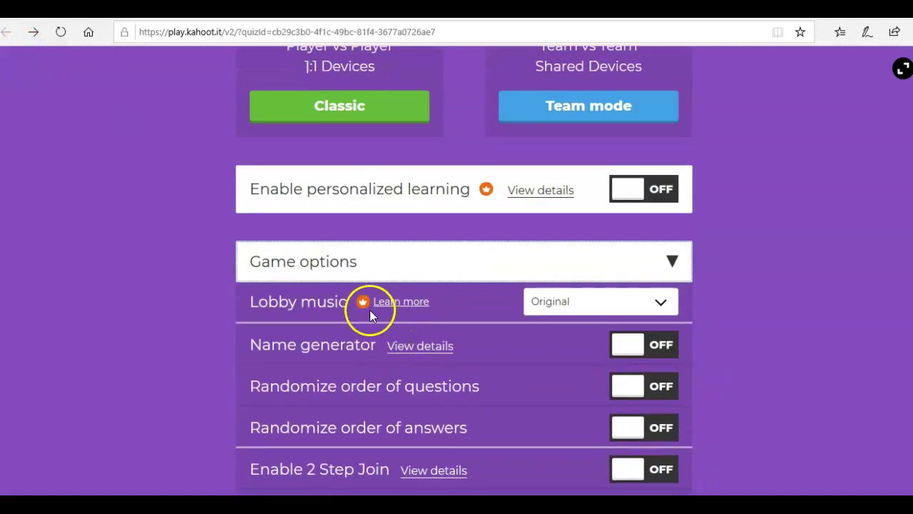
{"action": "left_click", "coordinate": [569, 309]}
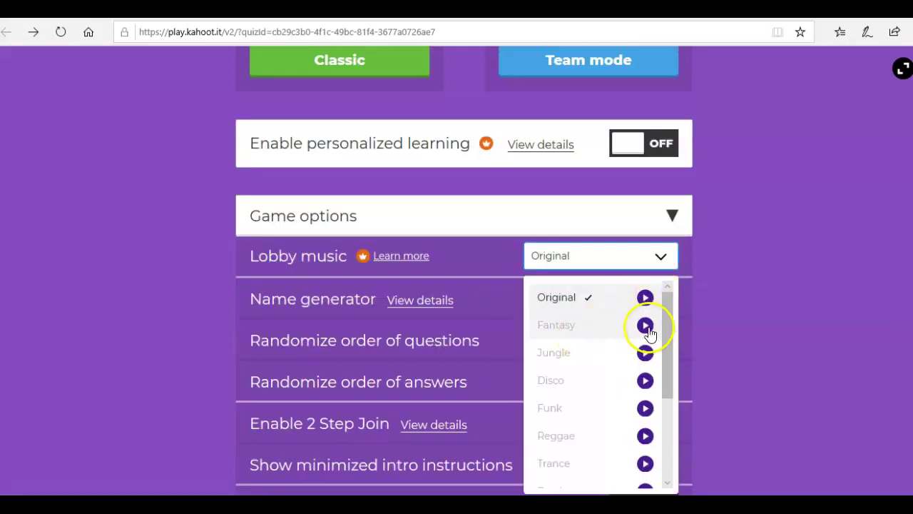
{"action": "left_click", "coordinate": [769, 315]}
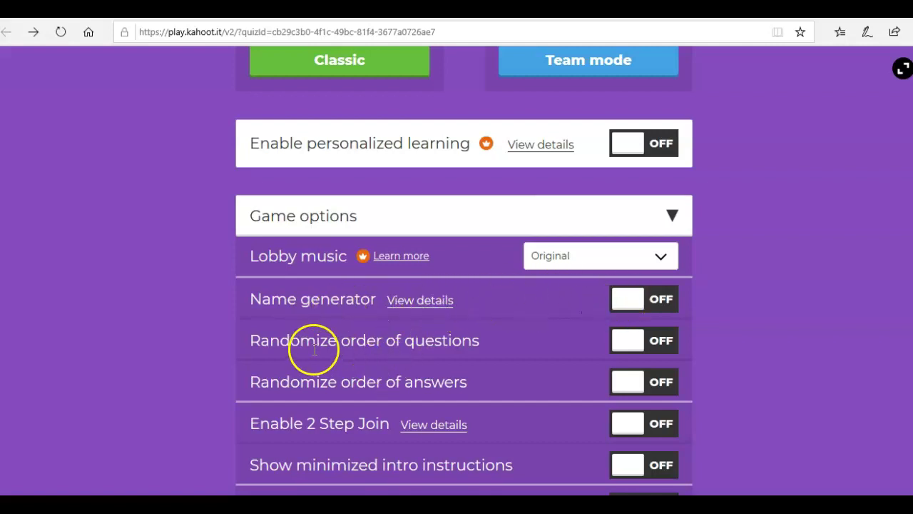
{"action": "scroll", "coordinate": [427, 349], "scroll_direction": "down", "scroll_amount": 1}
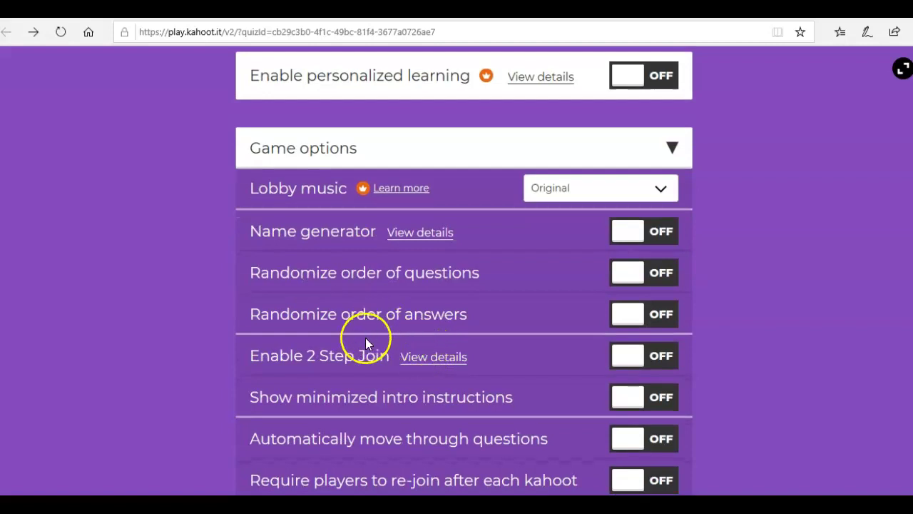
{"action": "scroll", "coordinate": [365, 343], "scroll_direction": "down", "scroll_amount": 1}
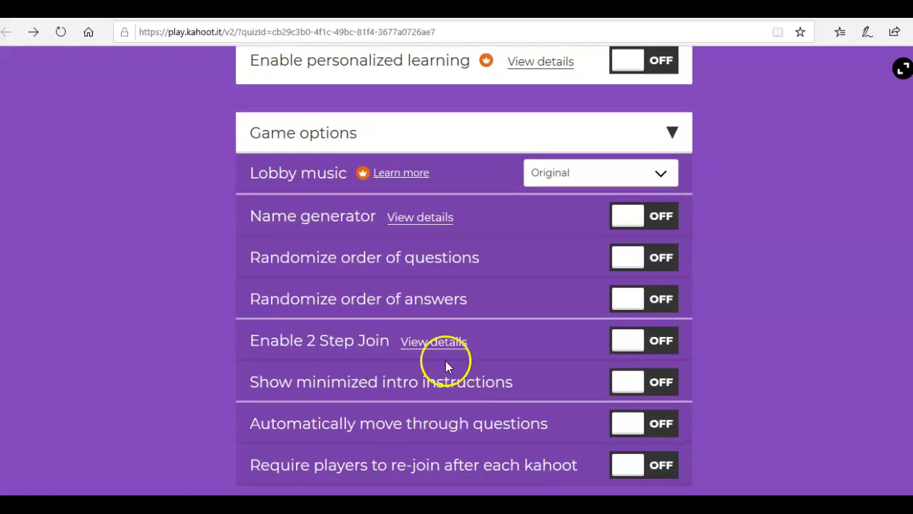
{"action": "scroll", "coordinate": [445, 321], "scroll_direction": "up", "scroll_amount": 5}
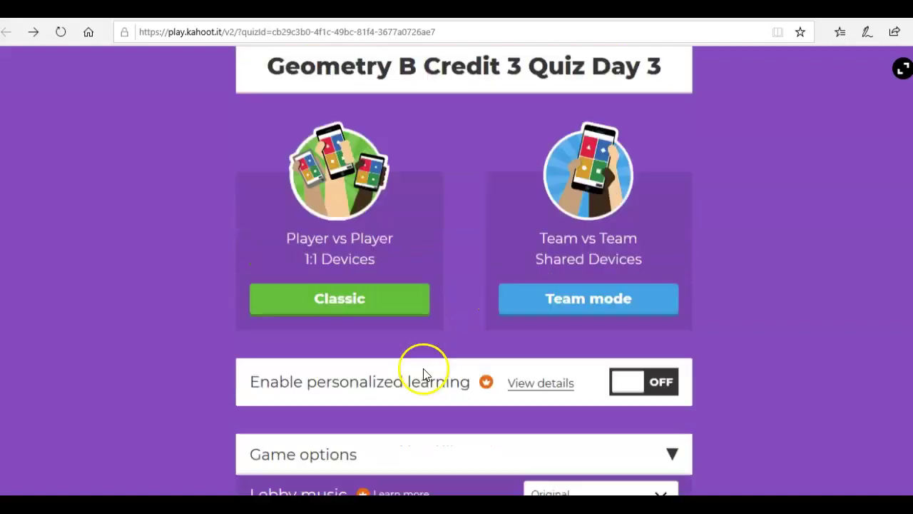
Host the quiz in Classic Player vs Player mode and start the game from the lobby after a player joins
{"action": "scroll", "coordinate": [423, 374], "scroll_direction": "down", "scroll_amount": 1}
{"action": "left_click", "coordinate": [336, 227]}
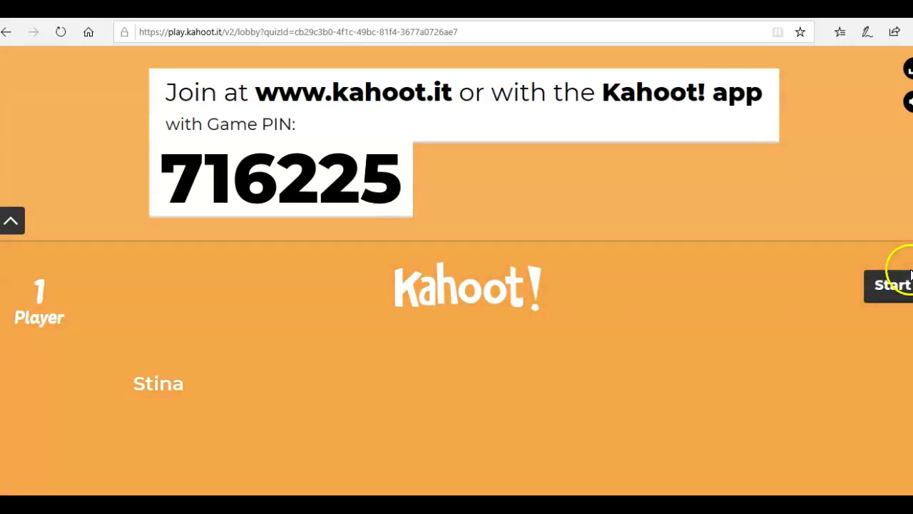
{"action": "left_click", "coordinate": [892, 292]}
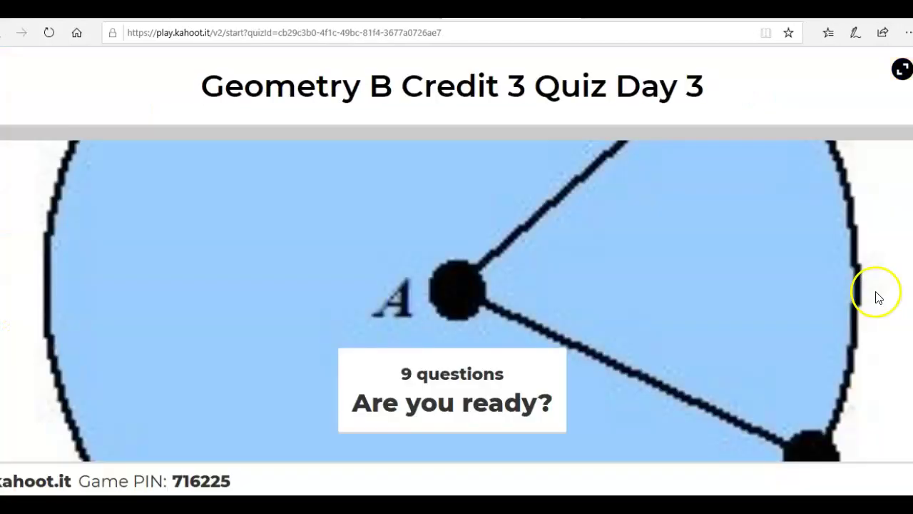